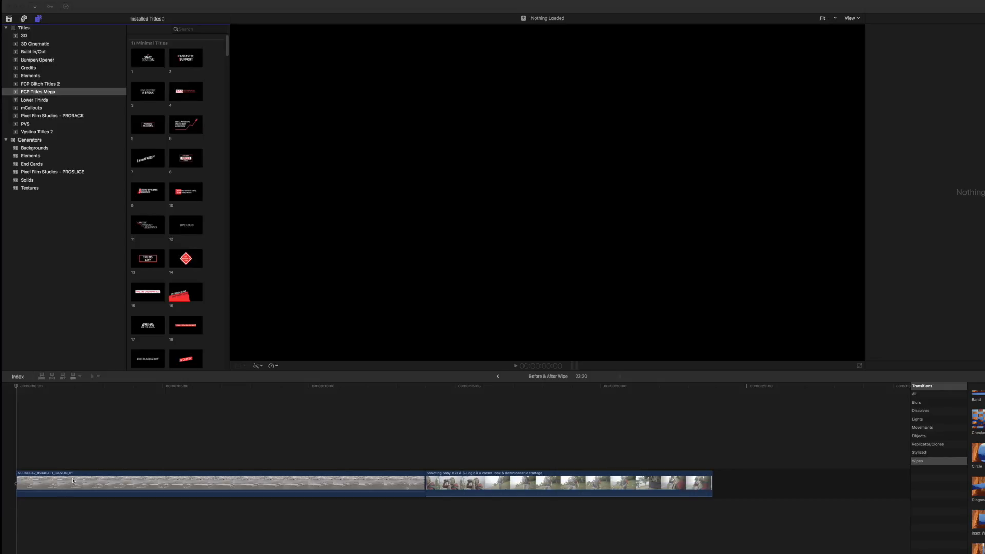
# Step: Duplicate the icy river clip and the hiker clip directly above their originals in the timeline
pyautogui.click(74, 482)
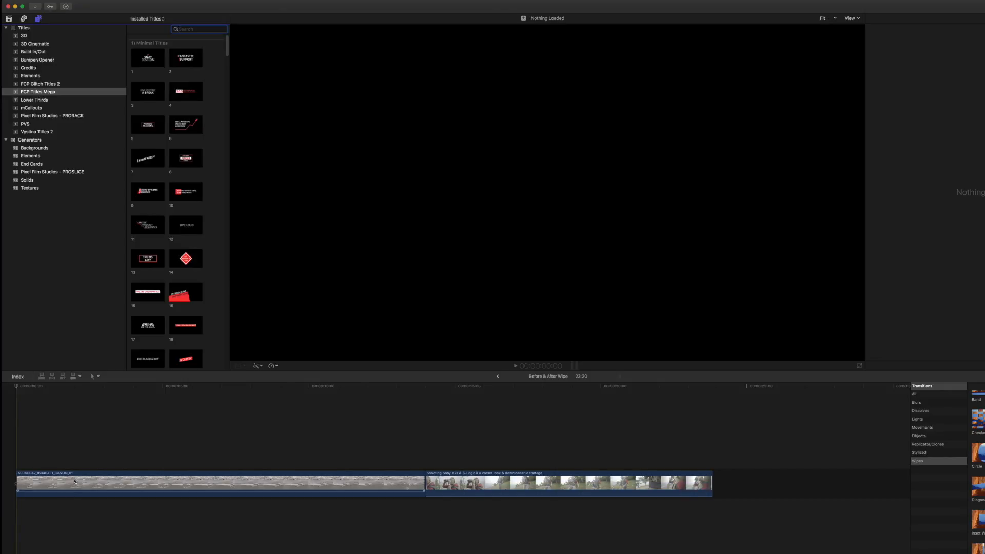
pyautogui.click(82, 438)
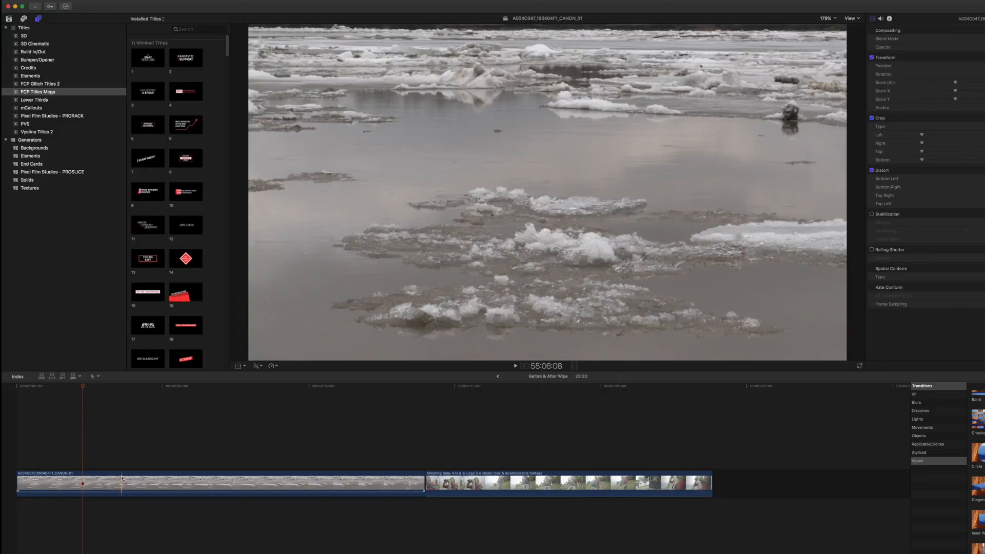
pyautogui.moveTo(121, 478); pyautogui.dragTo(124, 452)
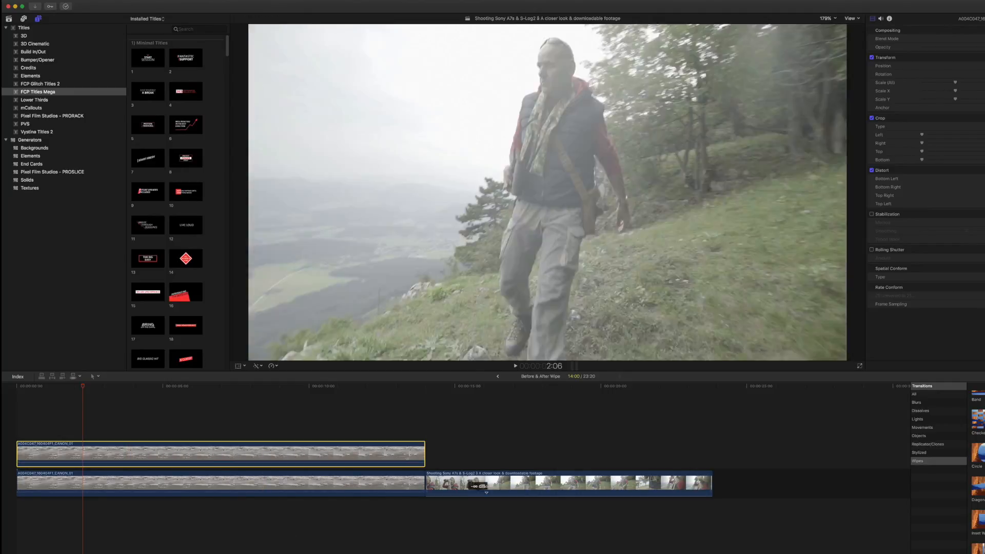
pyautogui.moveTo(479, 482); pyautogui.dragTo(484, 465)
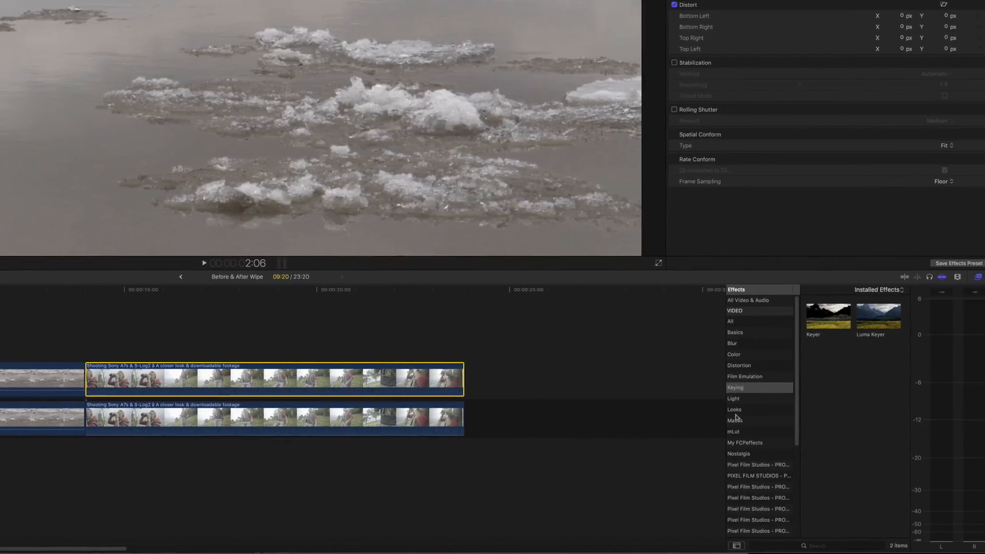
# Step: Apply the Combat look to the upper river clip and adjust its Color Cast and Shadows for a stronger brown tint
pyautogui.click(890, 410)
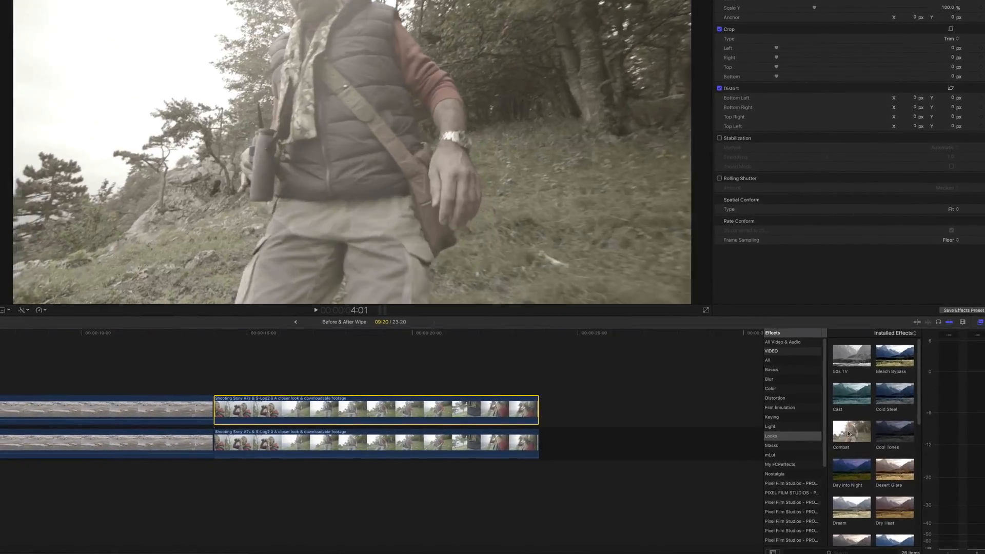
pyautogui.moveTo(846, 433); pyautogui.dragTo(5, 409)
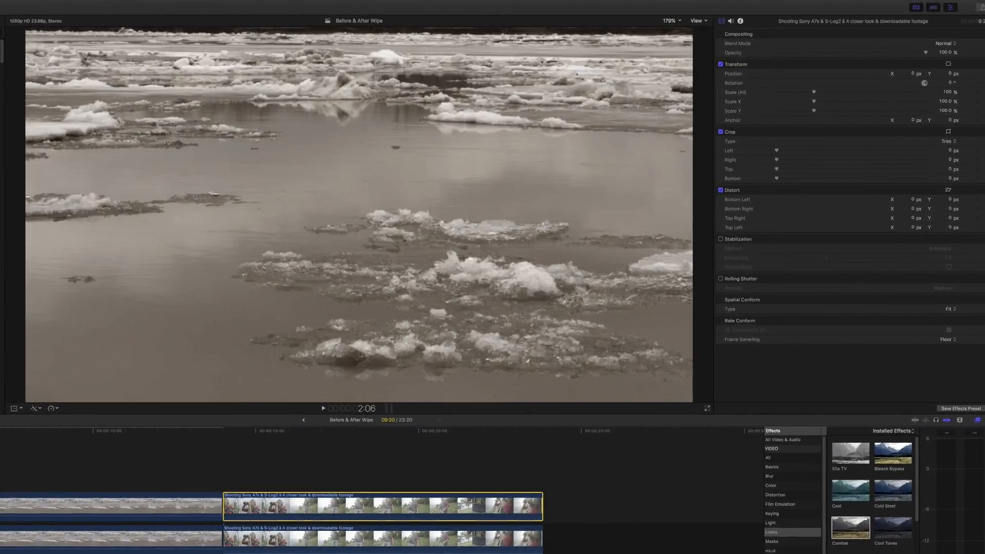
pyautogui.click(111, 507)
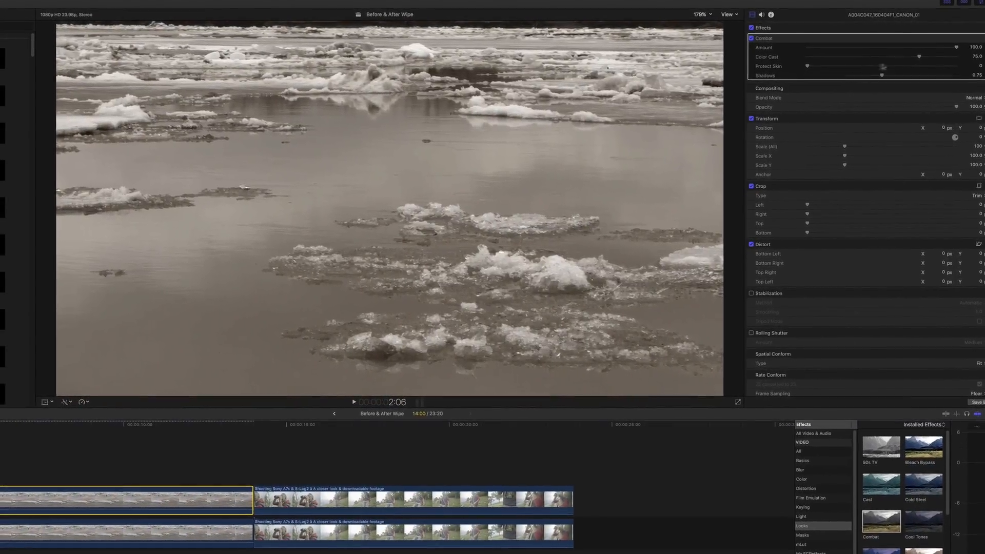
pyautogui.moveTo(905, 60); pyautogui.dragTo(938, 70)
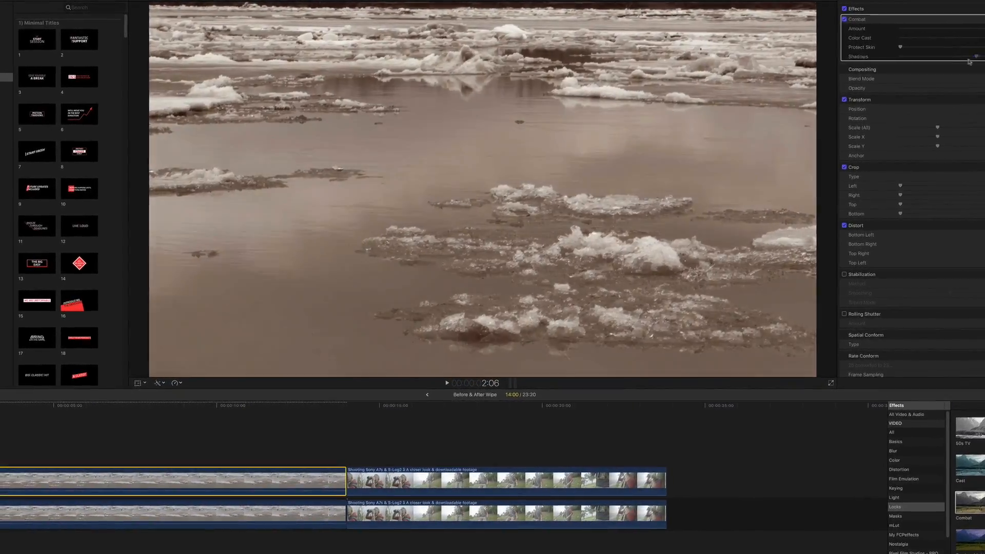
pyautogui.moveTo(968, 60); pyautogui.dragTo(898, 57)
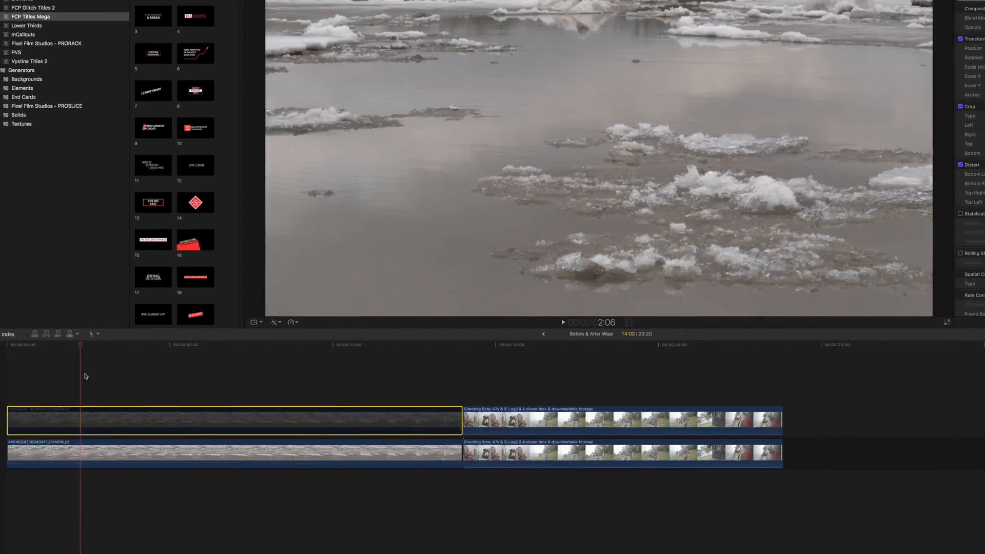
# Step: Enable the upper river clip and trim its start to the playhead at 2:06
pyautogui.click(45, 410)
pyautogui.click(93, 397)
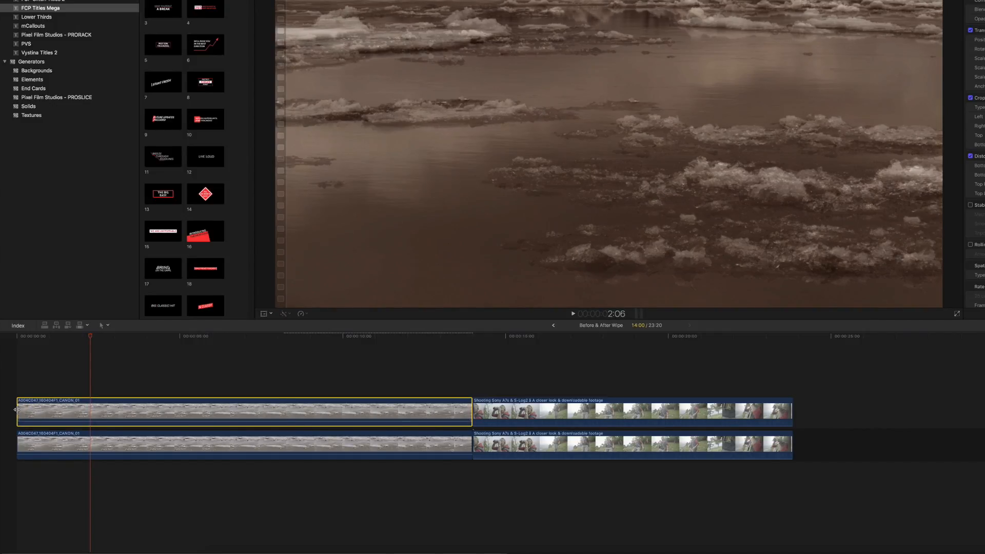
pyautogui.moveTo(18, 411); pyautogui.dragTo(94, 419)
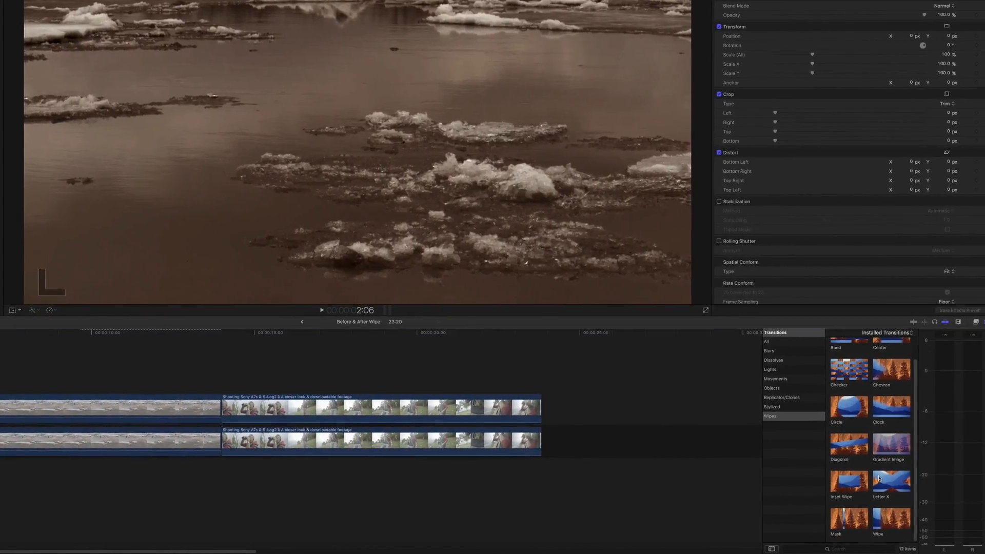
# Step: Add the Wipe transition to the upper river clip and delete the one at its end, keeping only the start wipe
pyautogui.click(891, 518)
pyautogui.moveTo(892, 518); pyautogui.dragTo(112, 409)
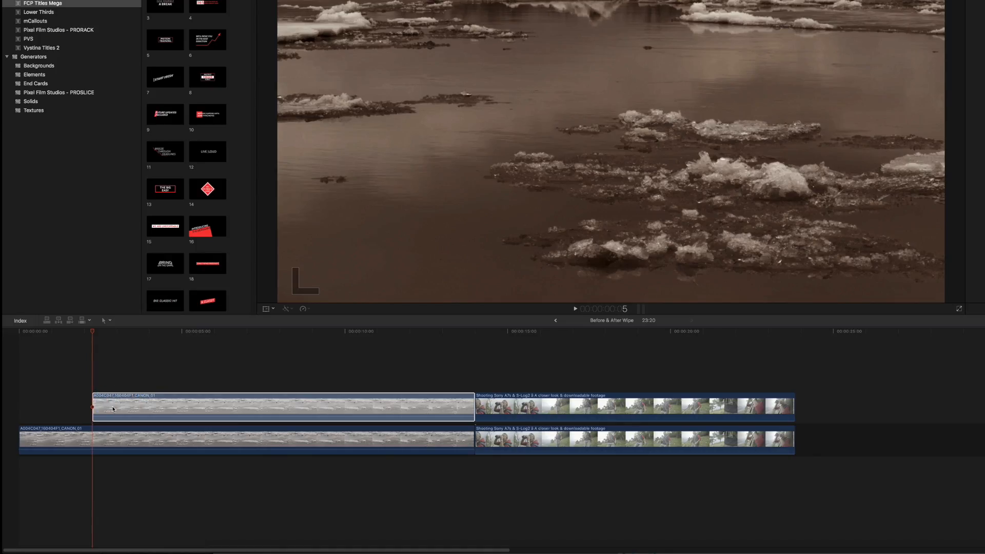
pyautogui.click(651, 107)
pyautogui.click(467, 413)
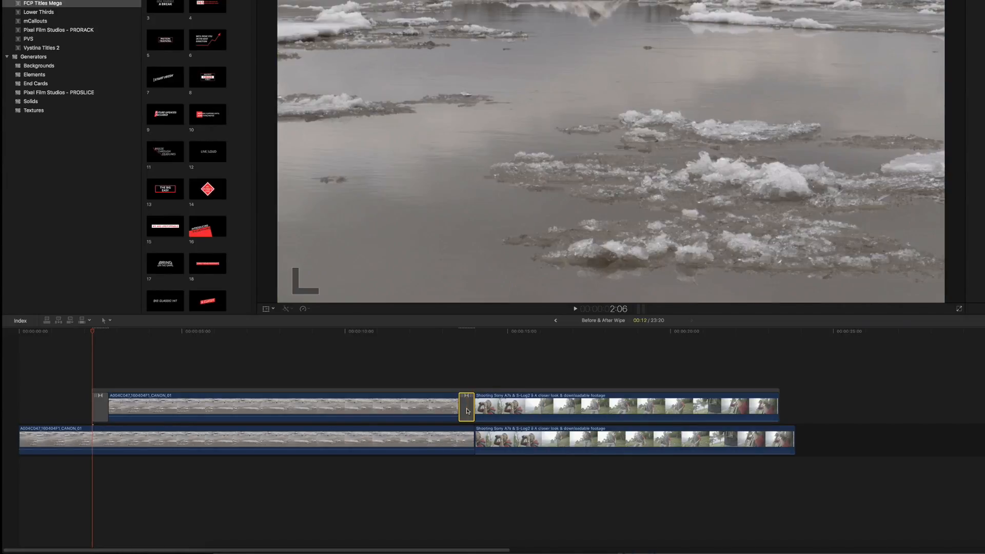
pyautogui.press('Delete')
# Step: Play back the timeline across the wipe at the start of the upper river clip
pyautogui.click(100, 405)
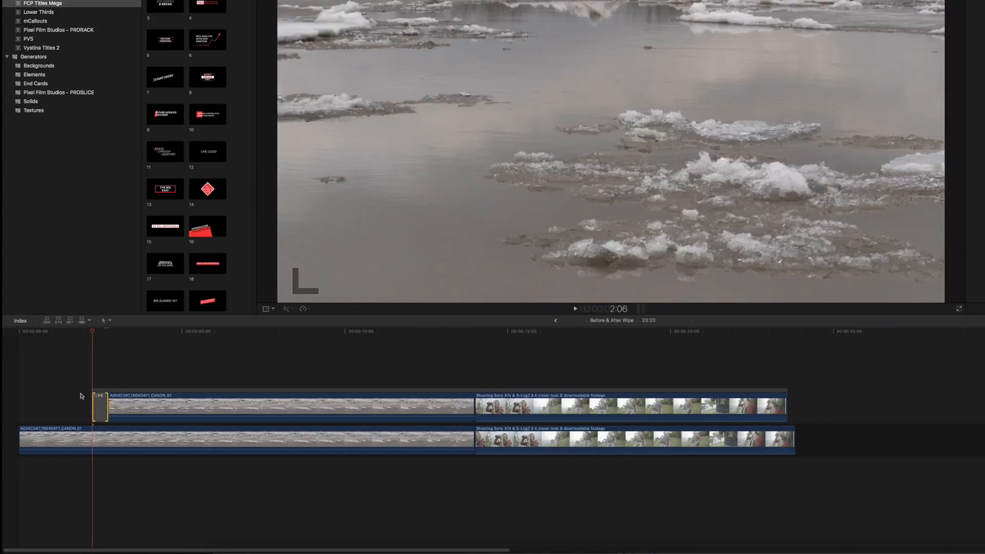
pyautogui.click(79, 385)
pyautogui.press('space')
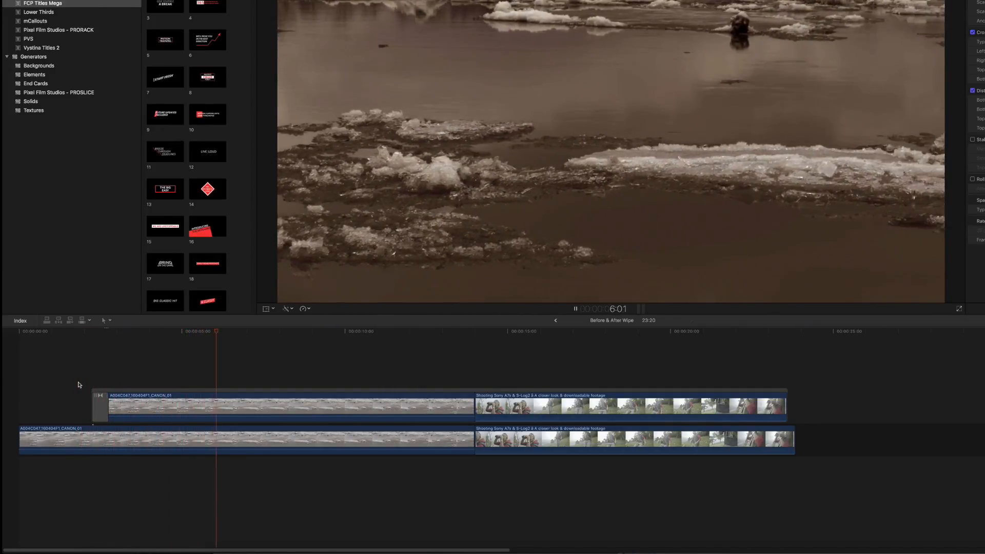
pyautogui.press('space')
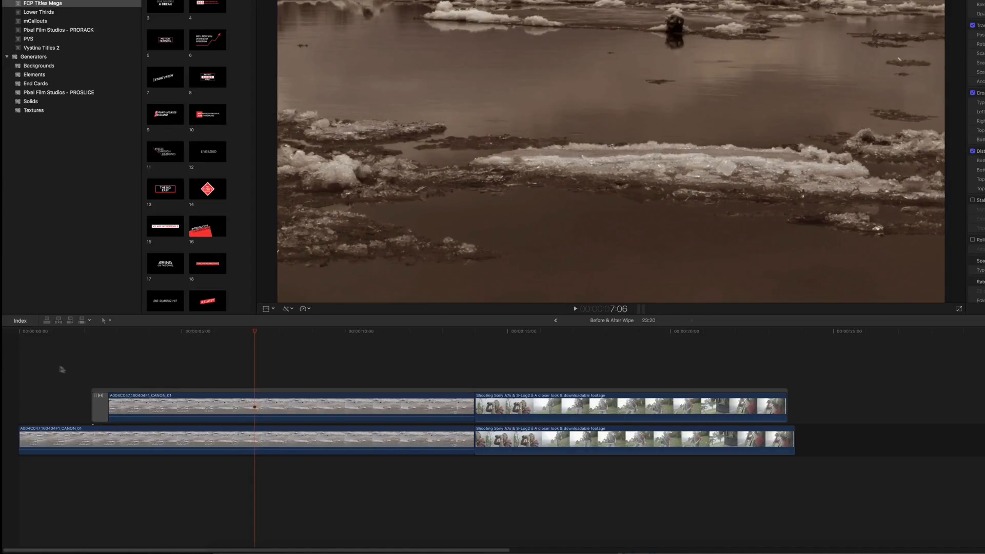
# Step: Select the river clip's wipe, examine it mid-transition at 2:12, and replay that section
pyautogui.click(100, 406)
pyautogui.click(101, 332)
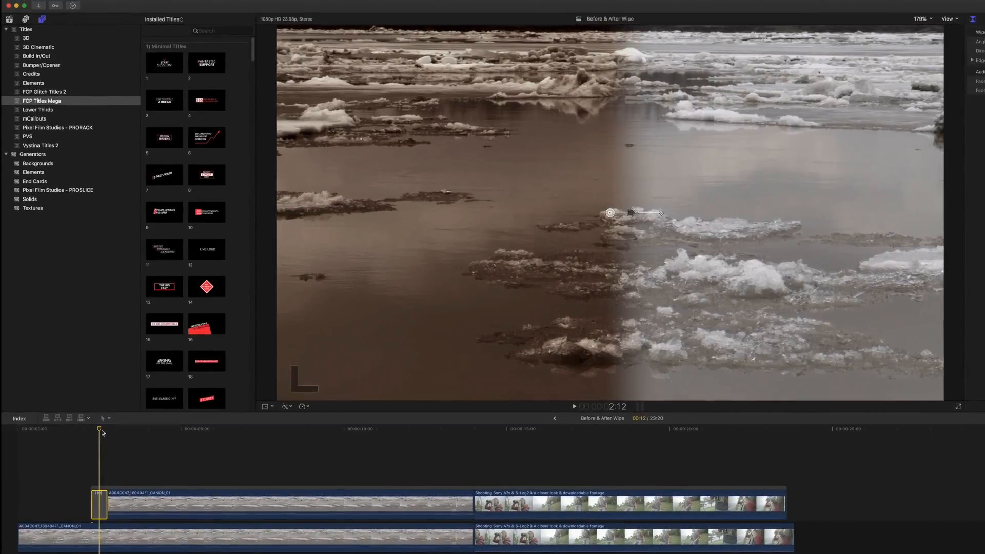
pyautogui.press('space')
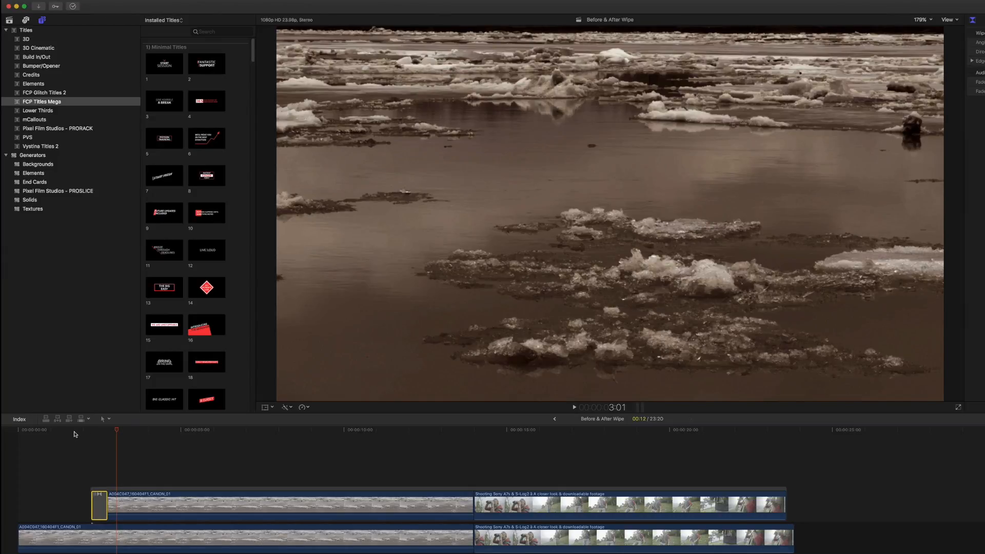
pyautogui.press('j')
pyautogui.press('l')
pyautogui.press('space')
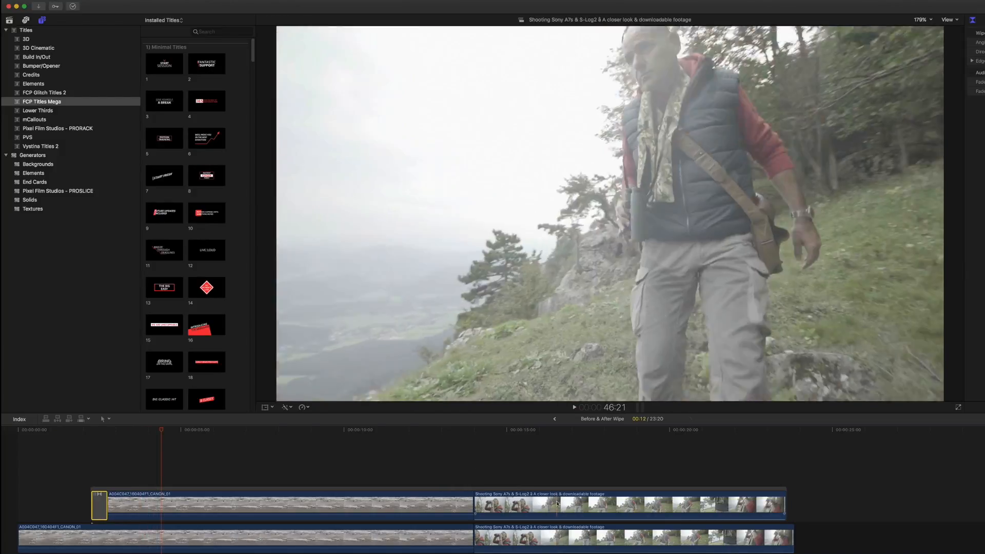
# Step: Trim the start of the upper hiker clip to a playhead position partway through the clip
pyautogui.click(512, 506)
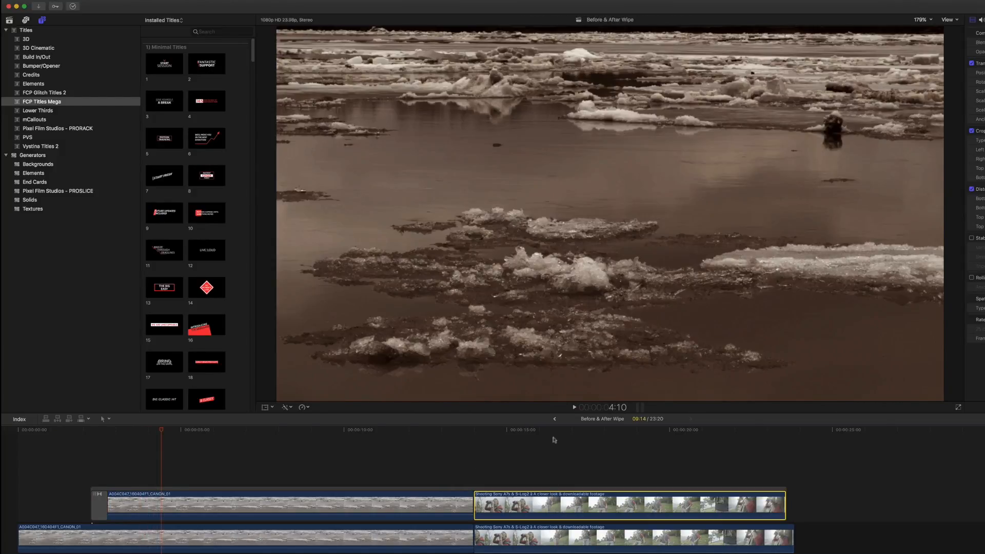
pyautogui.click(556, 433)
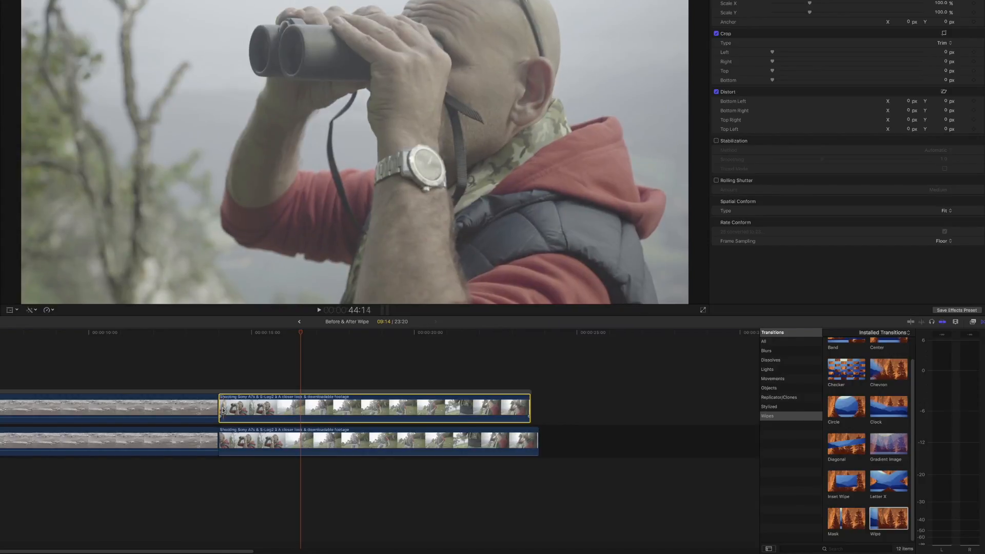
pyautogui.moveTo(221, 409); pyautogui.dragTo(303, 405)
pyautogui.click(299, 404)
# Step: Insert a 3-second gap and move it into the upper storyline between the river and hiker clips
pyautogui.hotkey('alt', 'w')
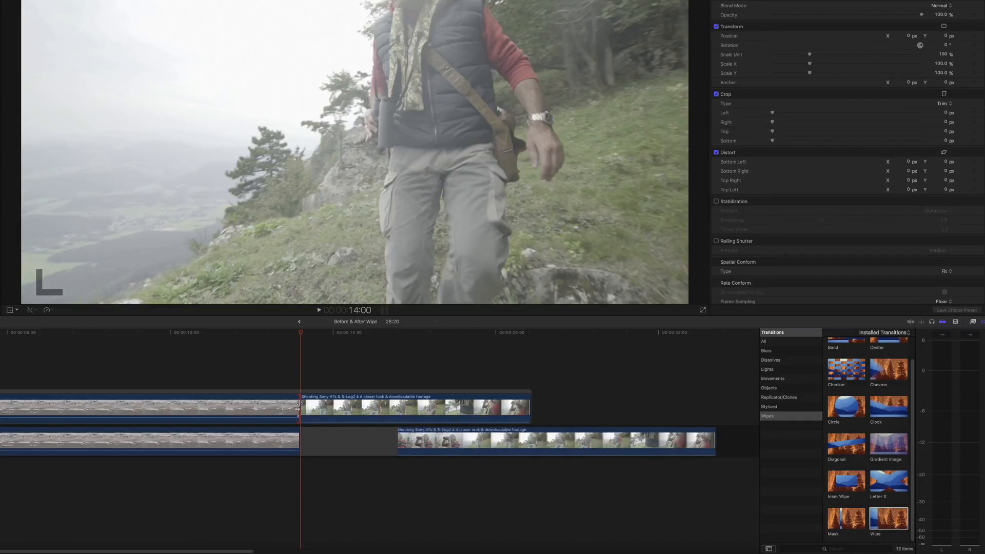
pyautogui.moveTo(341, 451); pyautogui.dragTo(303, 415)
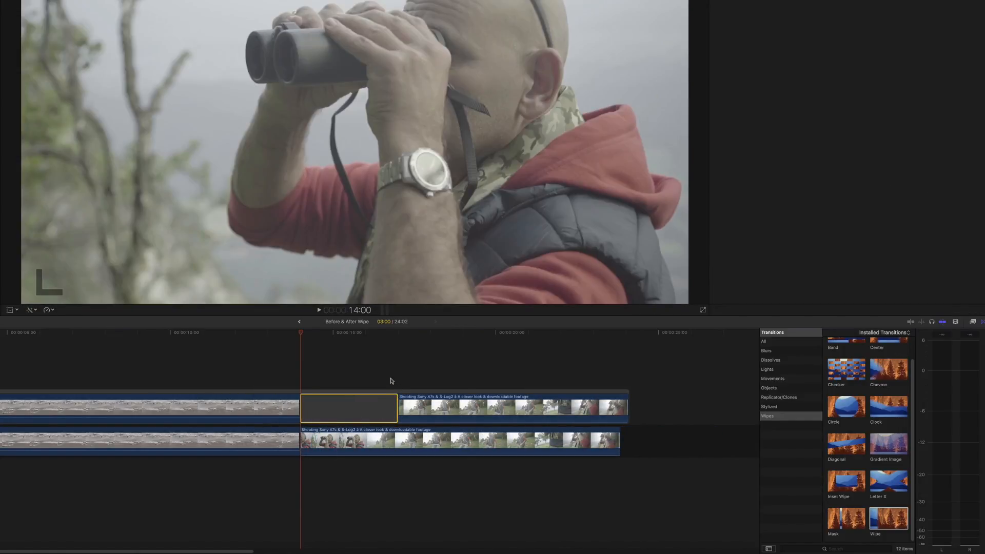
# Step: Add the Wipe transition between the gap and the upper hiker clip and play across it
pyautogui.click(385, 377)
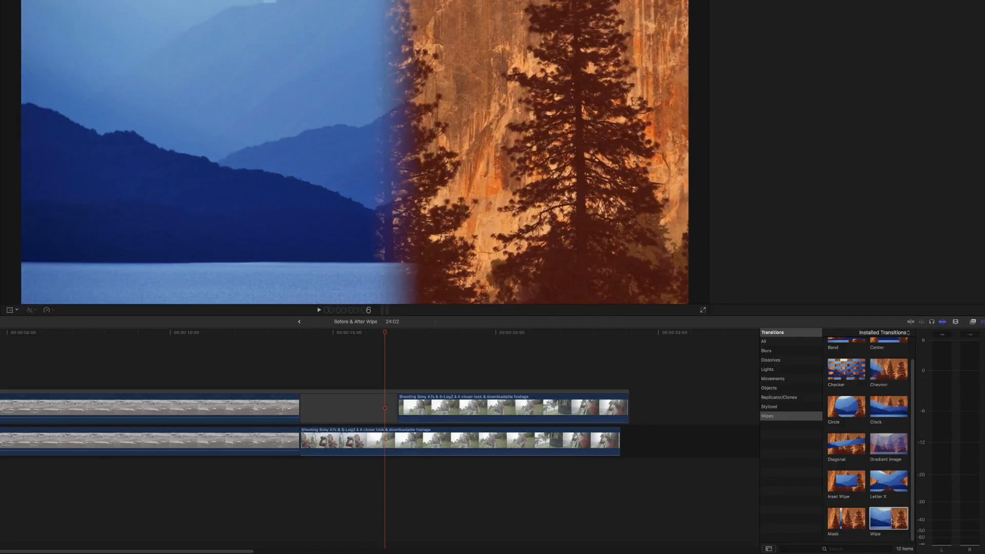
pyautogui.moveTo(887, 518); pyautogui.dragTo(397, 408)
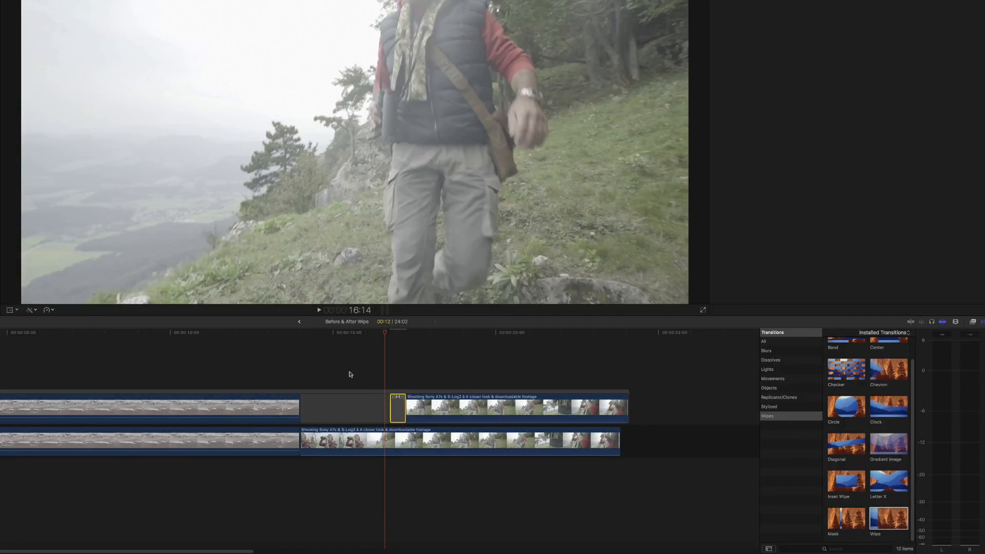
pyautogui.click(356, 371)
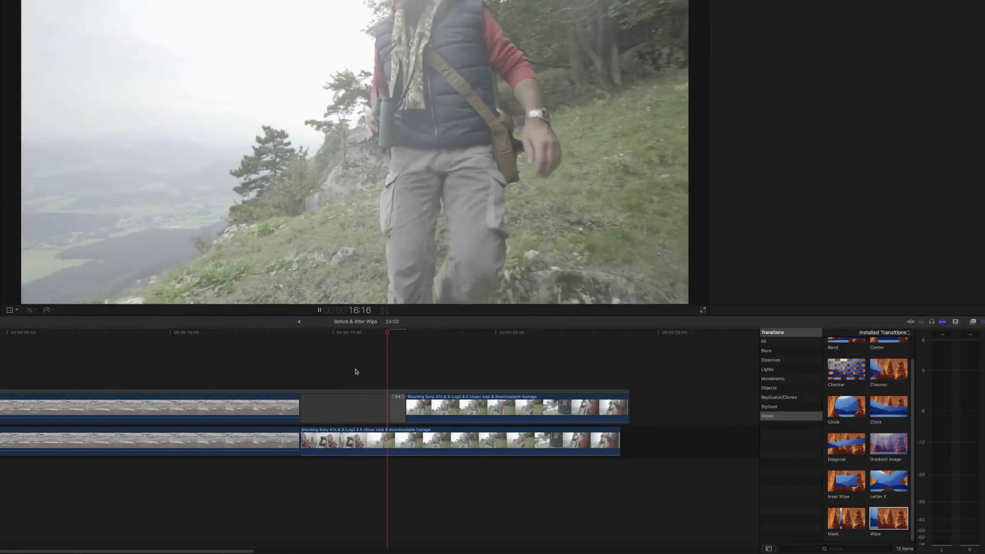
pyautogui.press('space')
# Step: Apply the Cold Steel look to the upper hiker clip and play back the result
pyautogui.click(435, 407)
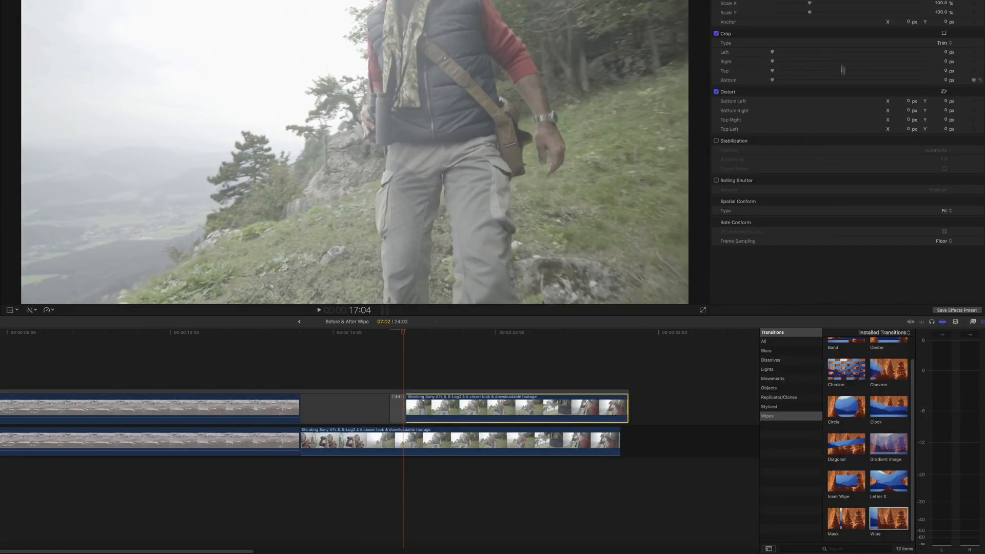
pyautogui.click(972, 322)
pyautogui.click(779, 435)
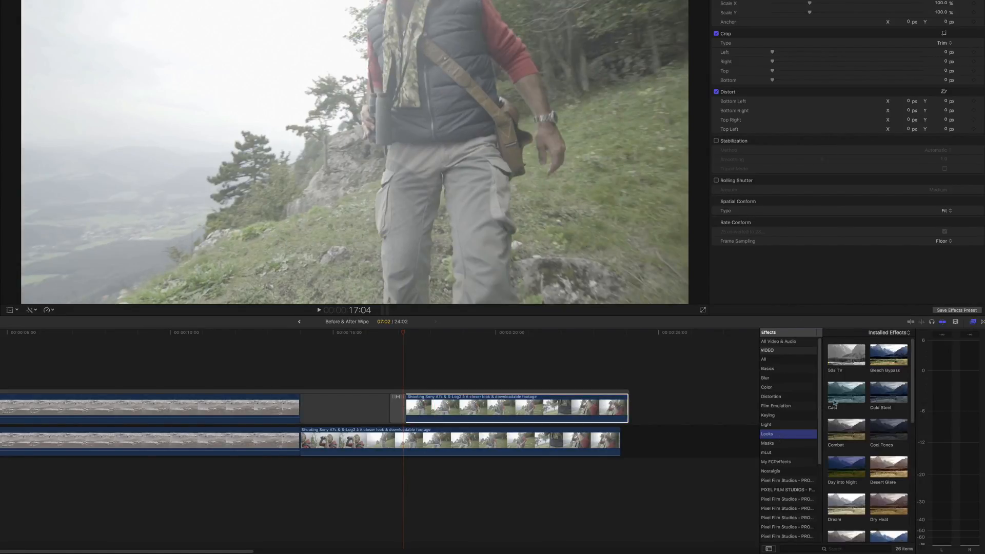
pyautogui.moveTo(901, 398); pyautogui.dragTo(483, 403)
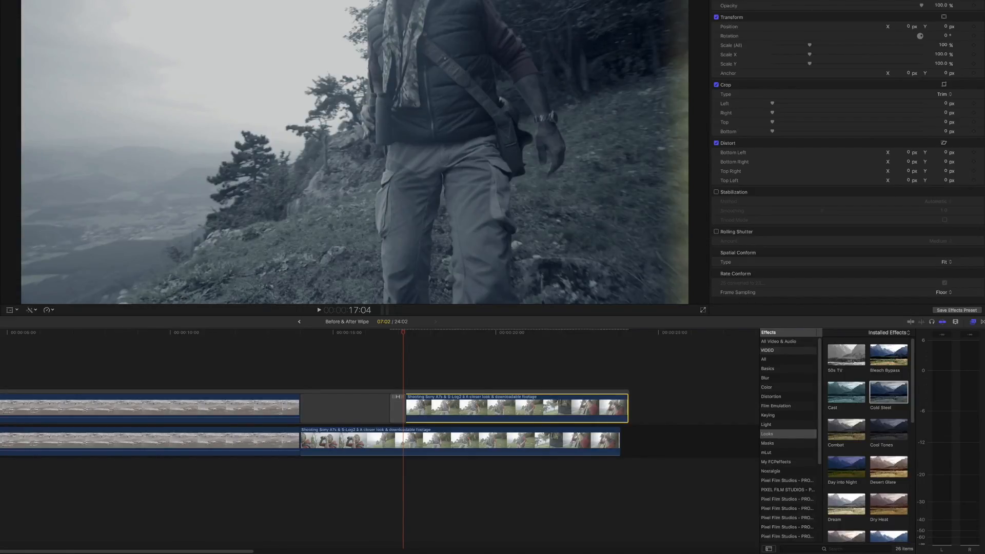
pyautogui.click(381, 364)
pyautogui.press('space')
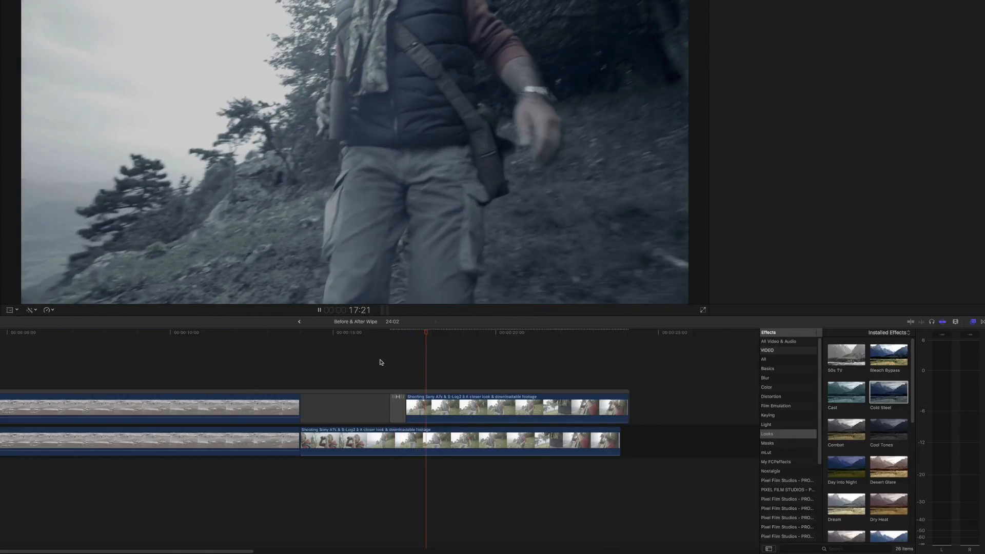
# Step: Lengthen the hiker clip's wipe to about 01:18 and play it back
pyautogui.moveTo(405, 407); pyautogui.dragTo(426, 407)
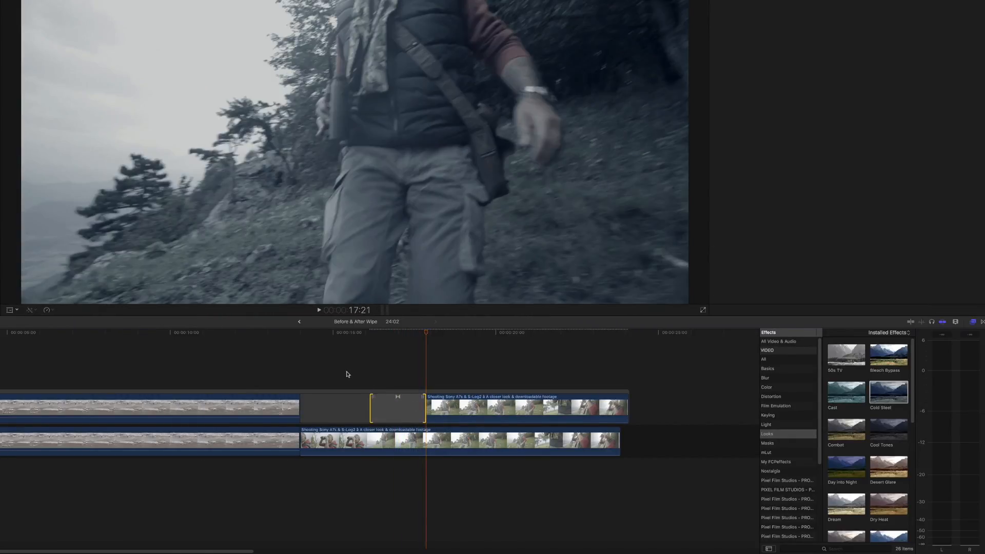
pyautogui.click(347, 373)
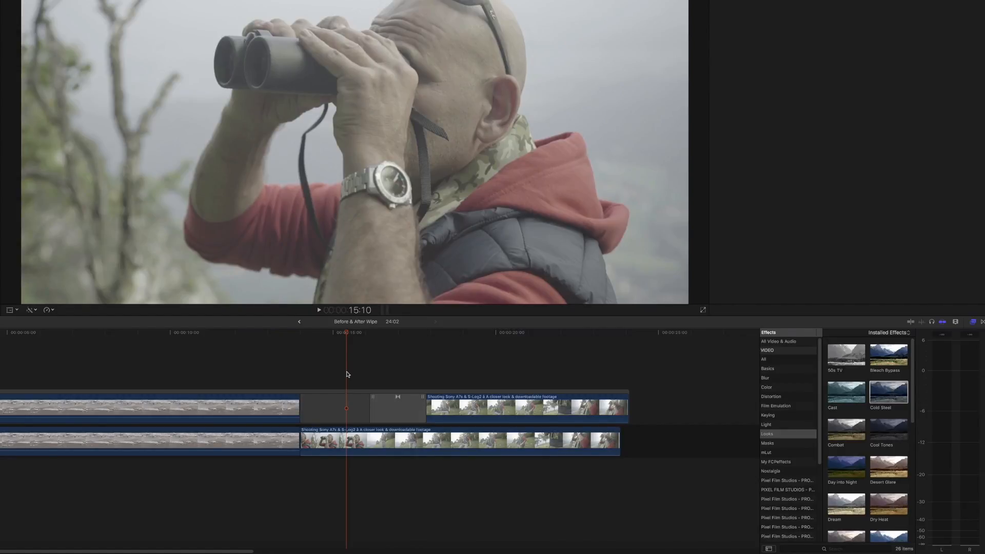
pyautogui.press('space')
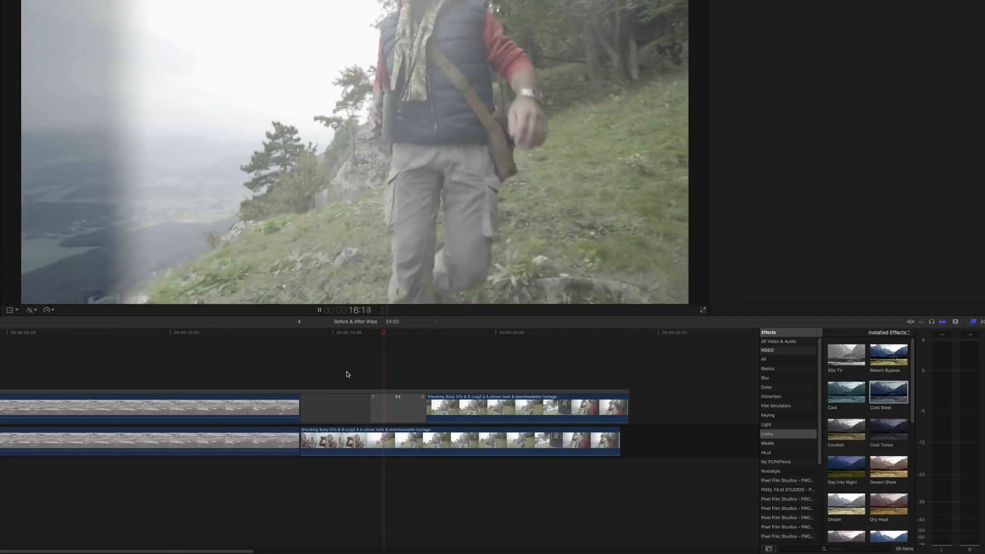
pyautogui.press('space')
# Step: Set the edge border of the hiker clip's Wipe transition to 0 for a hard edge and play back the wipe
pyautogui.click(400, 408)
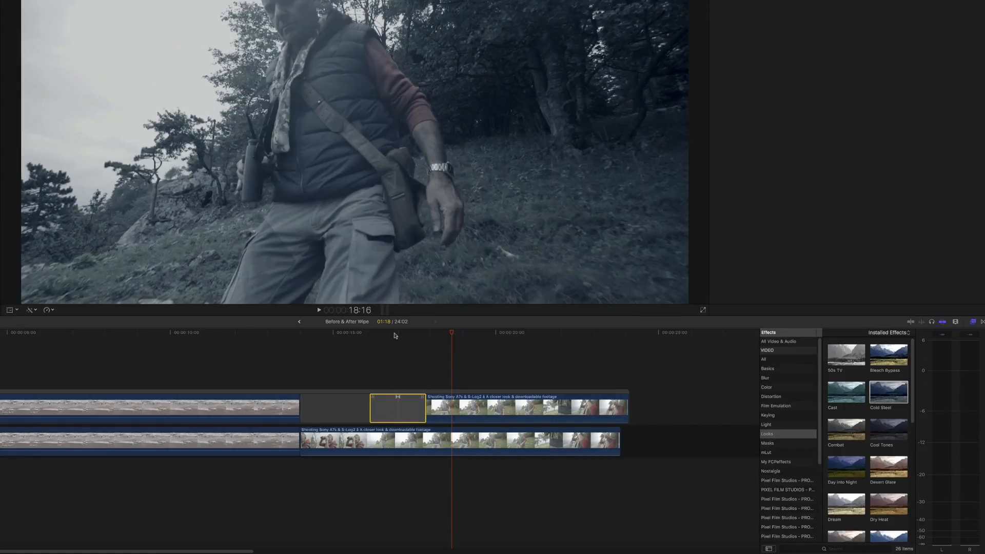
pyautogui.click(396, 334)
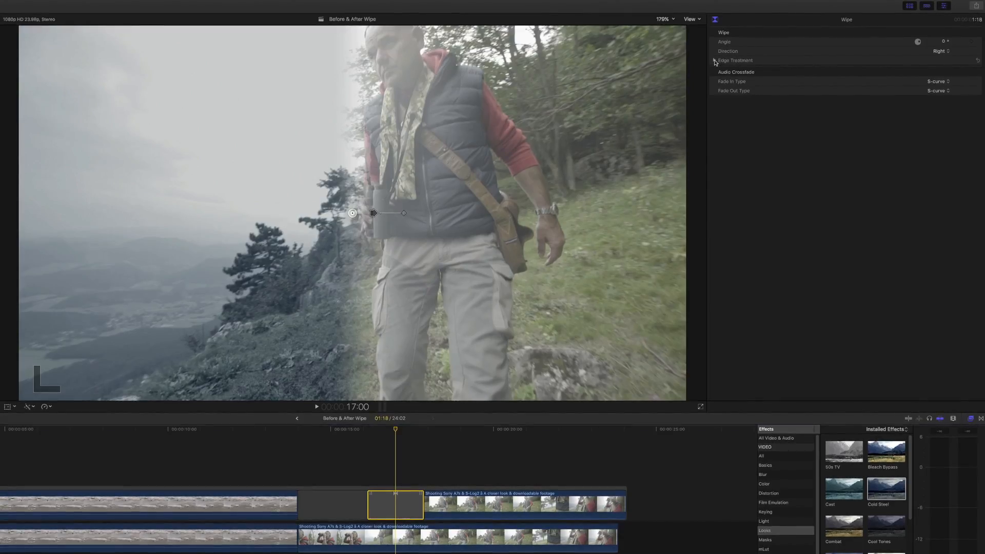
pyautogui.click(714, 61)
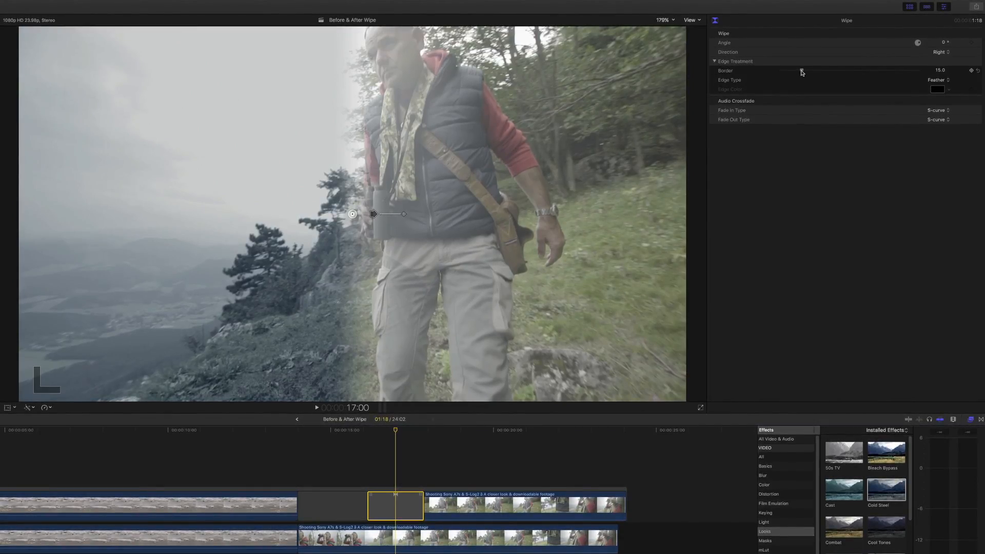
pyautogui.moveTo(802, 72); pyautogui.dragTo(771, 77)
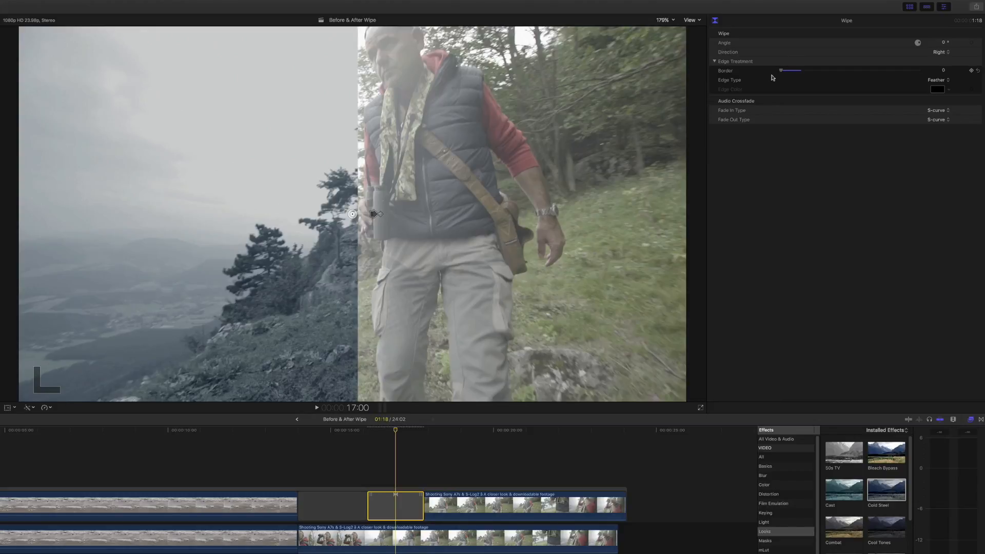
pyautogui.click(356, 443)
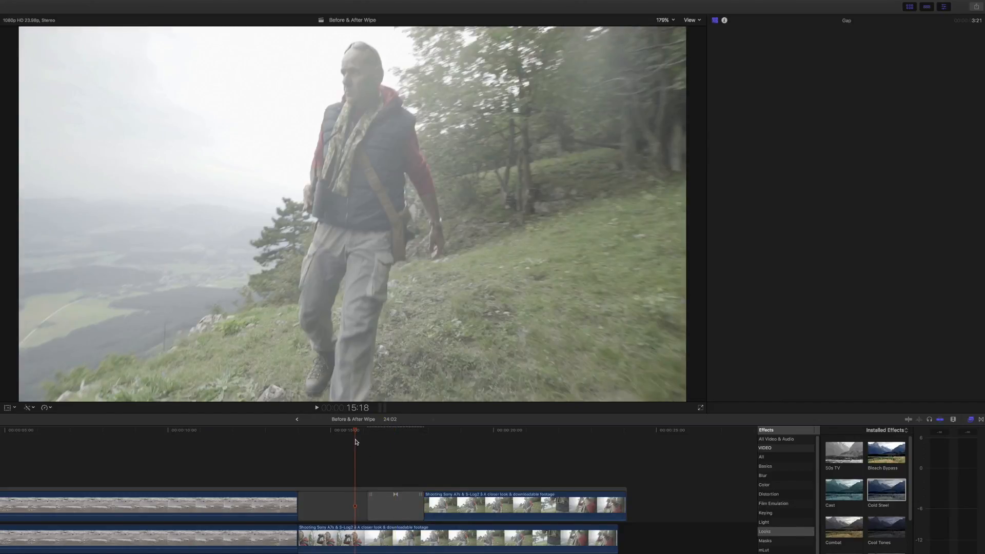
pyautogui.press('space')
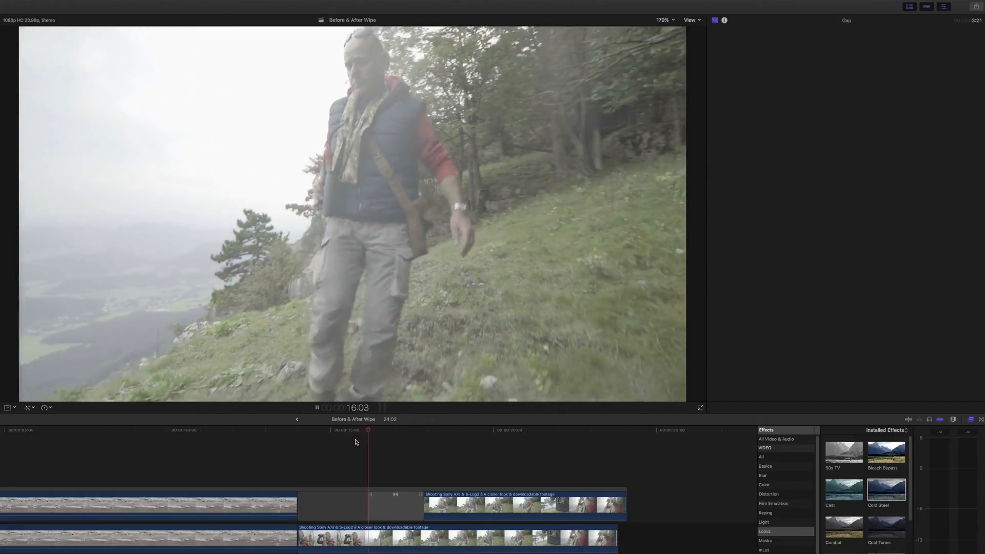
pyautogui.press('space')
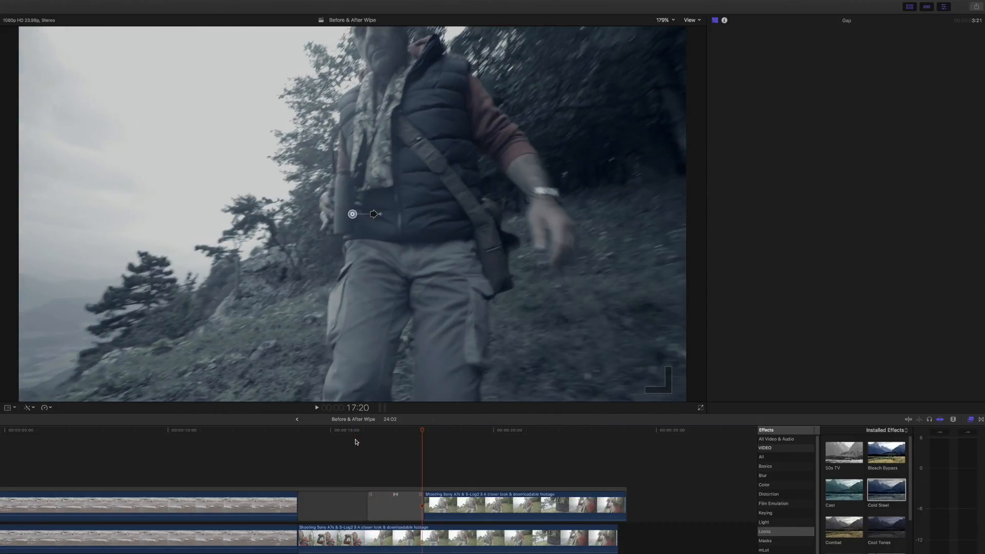
# Step: Change the hiker wipe's direction to Left and play back the transition
pyautogui.click(396, 432)
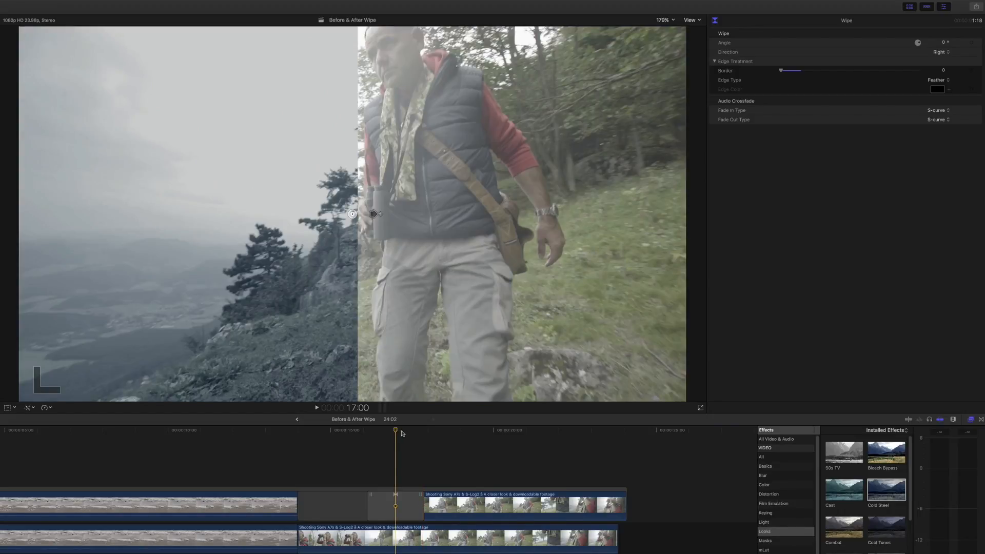
pyautogui.click(403, 433)
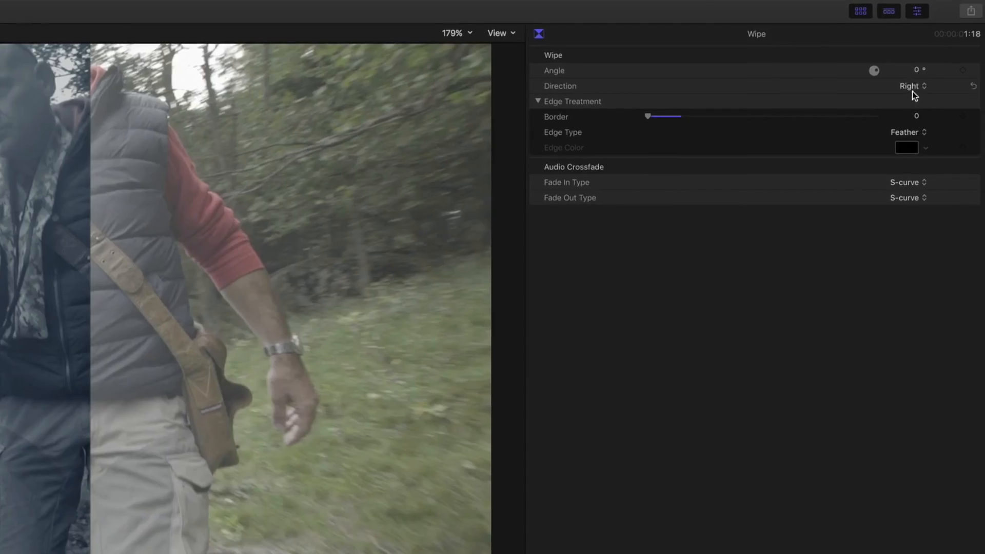
pyautogui.click(910, 85)
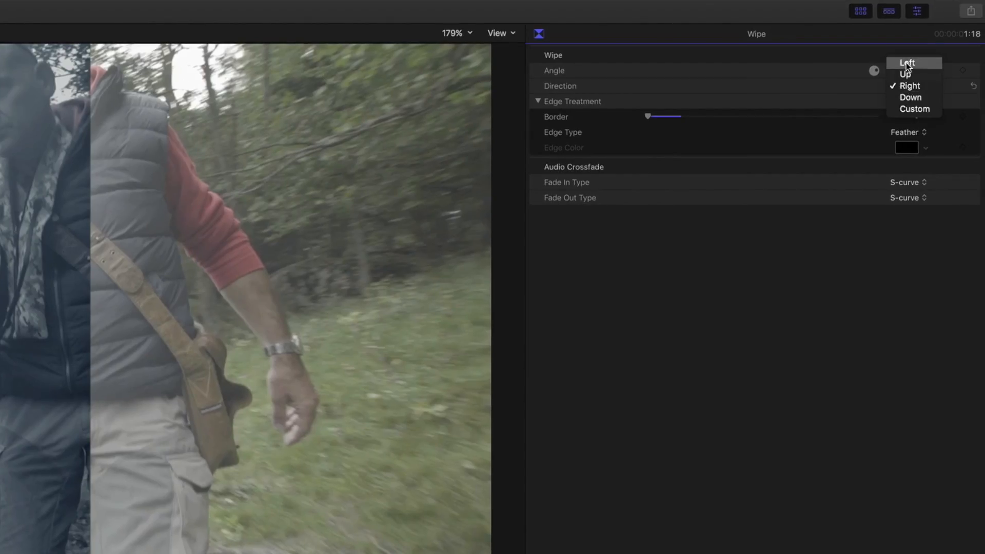
pyautogui.click(907, 63)
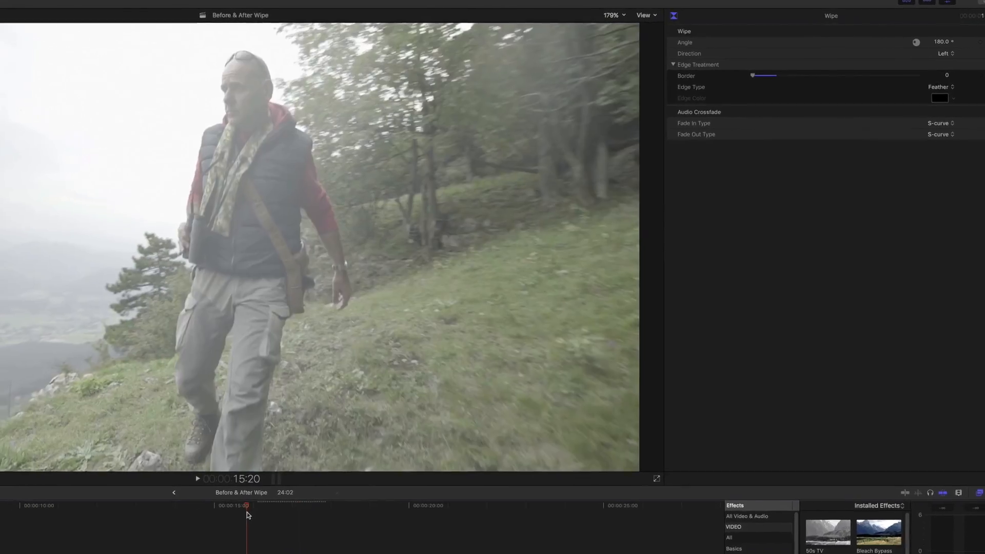
pyautogui.click(247, 514)
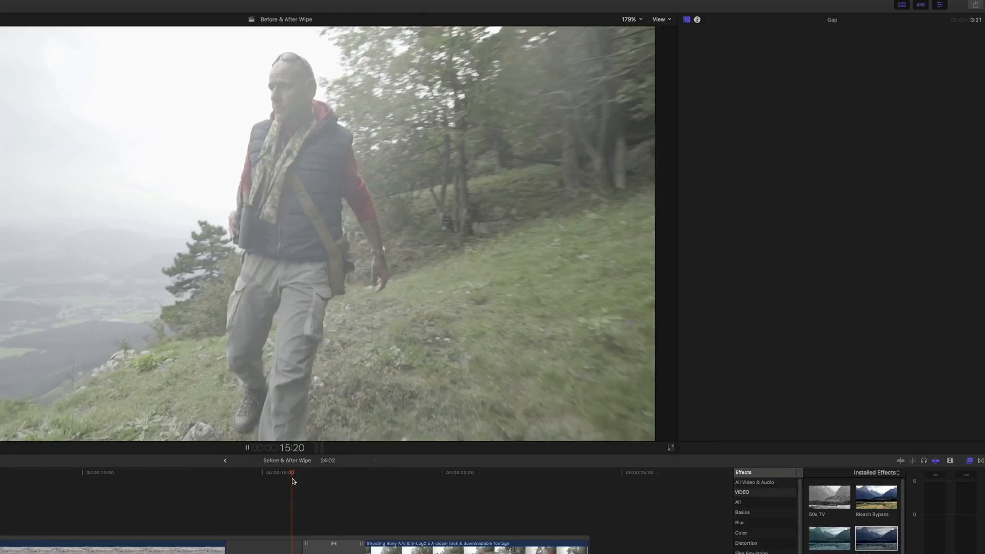
pyautogui.press('space')
pyautogui.press('space')
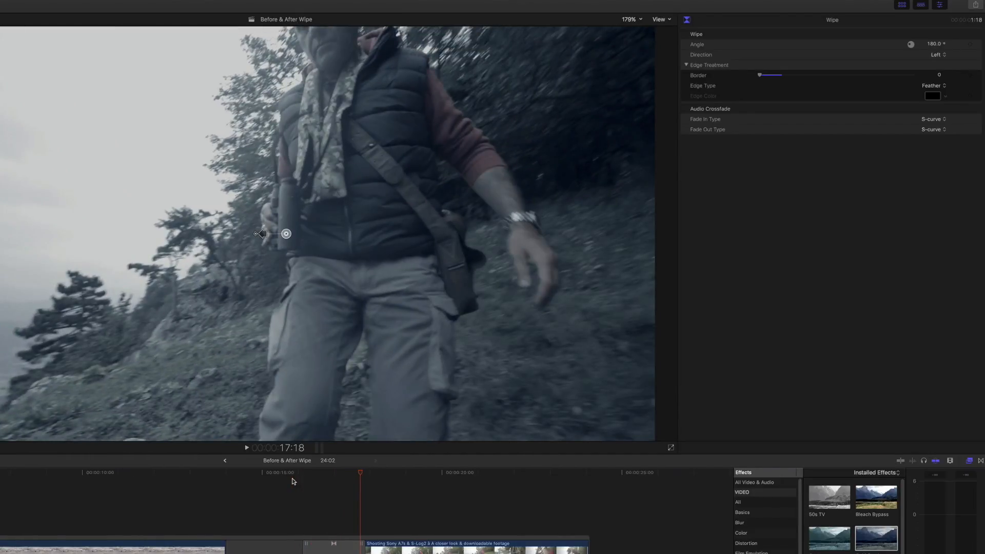
# Step: Give the hiker wipe a thin dividing line with border 0.5 and edge type Solid Color, and play it back
pyautogui.click(334, 481)
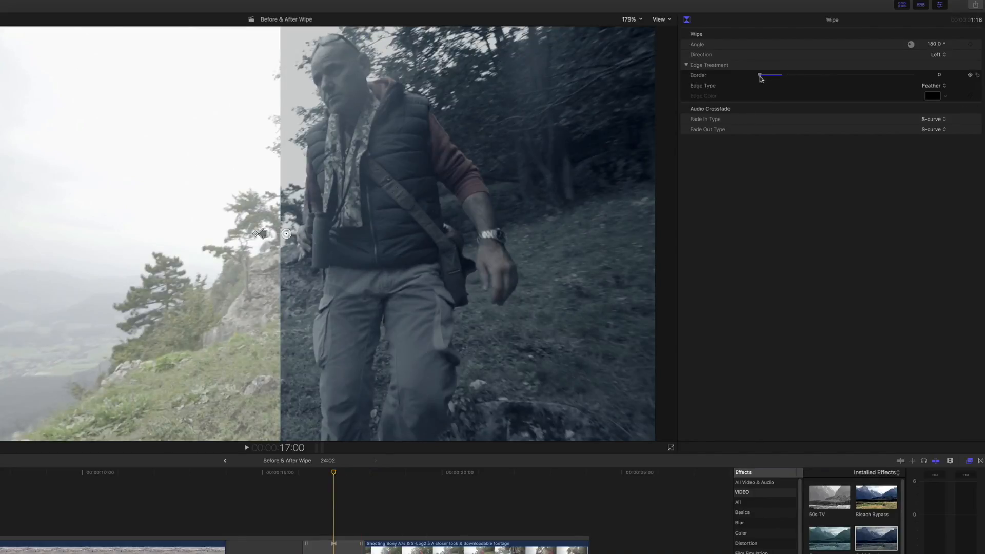
pyautogui.moveTo(761, 77); pyautogui.dragTo(761, 78)
pyautogui.click(936, 88)
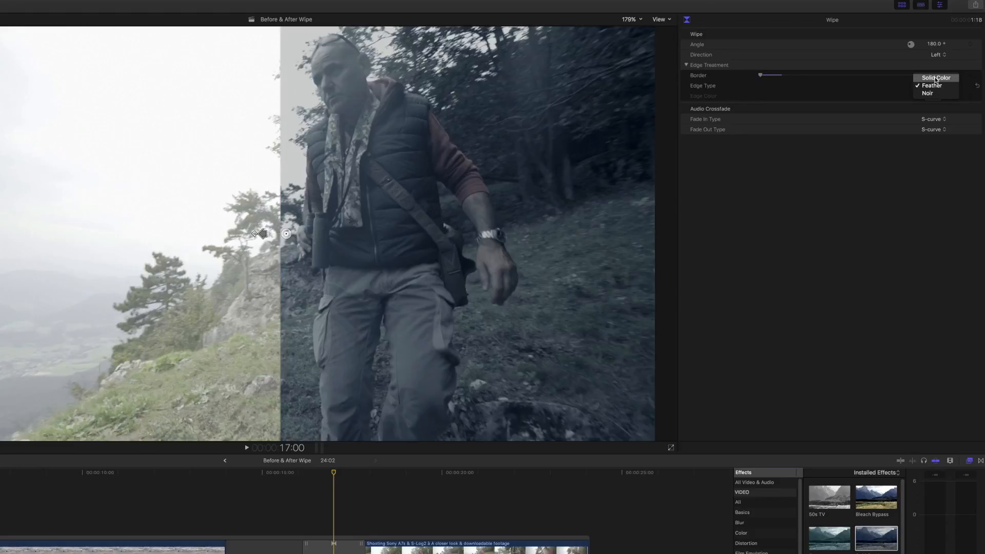
pyautogui.click(935, 78)
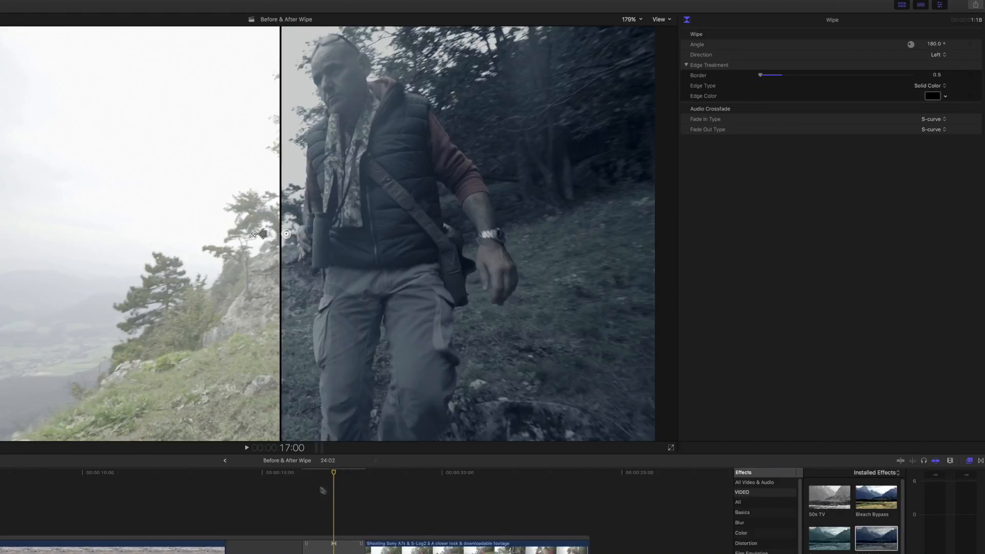
pyautogui.click(295, 474)
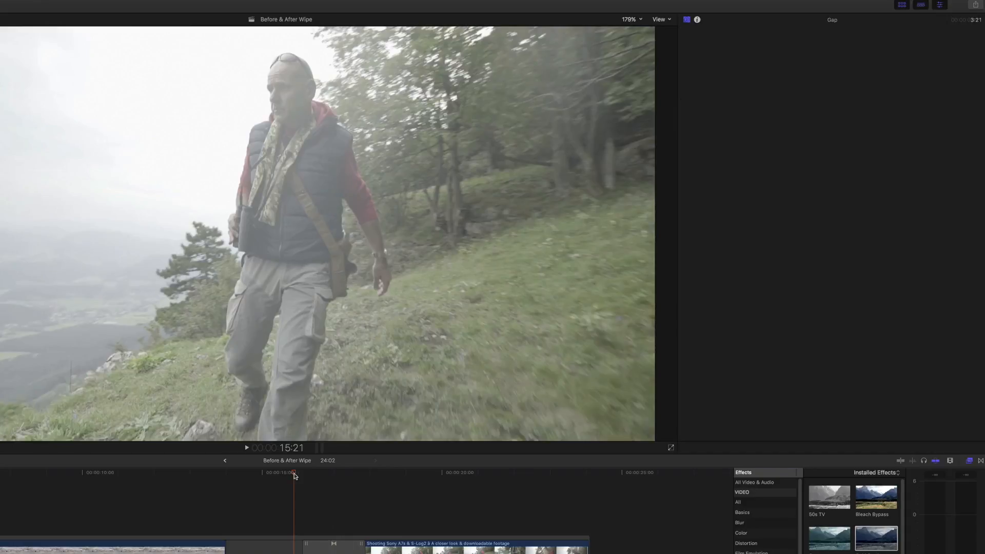
pyautogui.press('space')
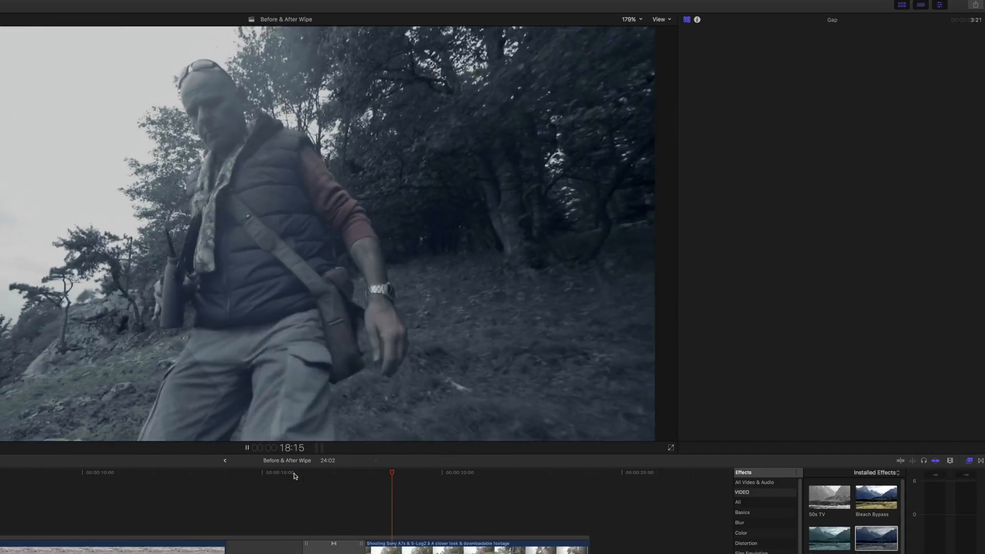
pyautogui.press('space')
# Step: Choose a new edge color for the hiker wipe's dividing line, trying orange and light green
pyautogui.click(333, 475)
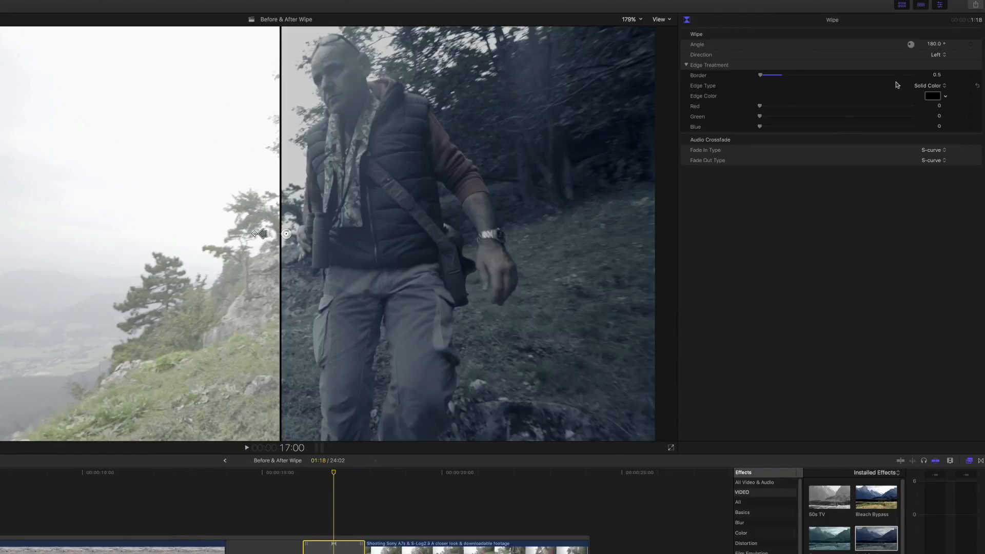
pyautogui.click(944, 97)
pyautogui.click(930, 106)
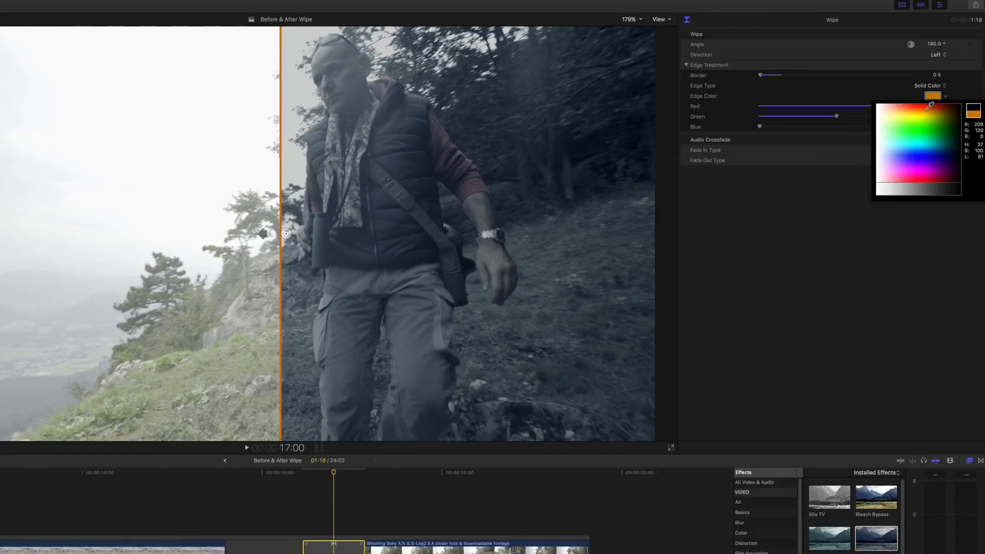
pyautogui.click(925, 150)
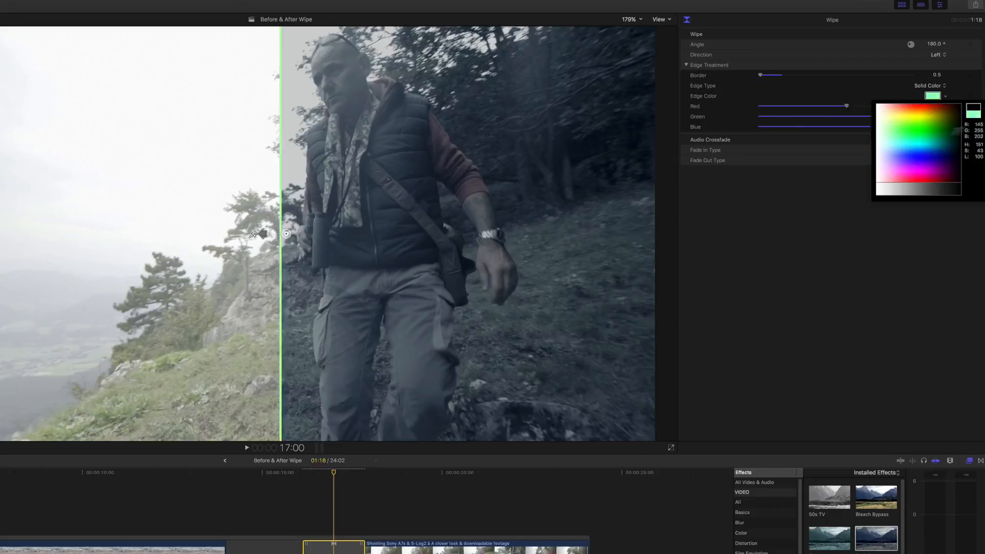